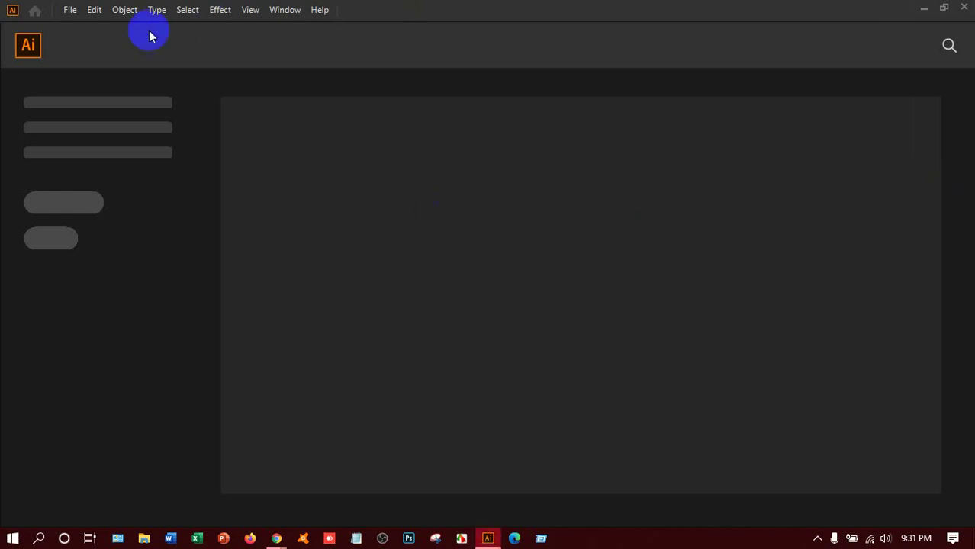
Open the New Document dialog, browse Recent items, and view the empty Saved templates tab.
click(71, 10)
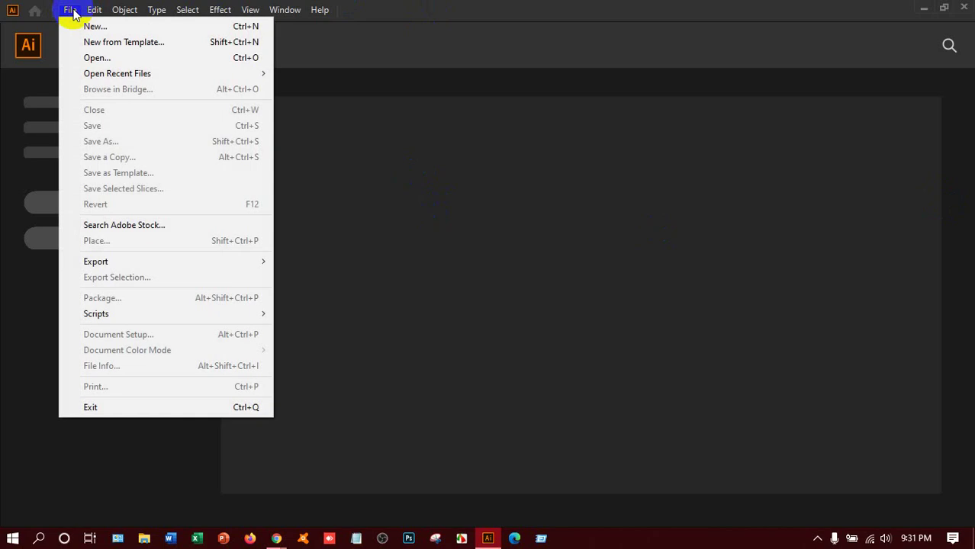
click(438, 21)
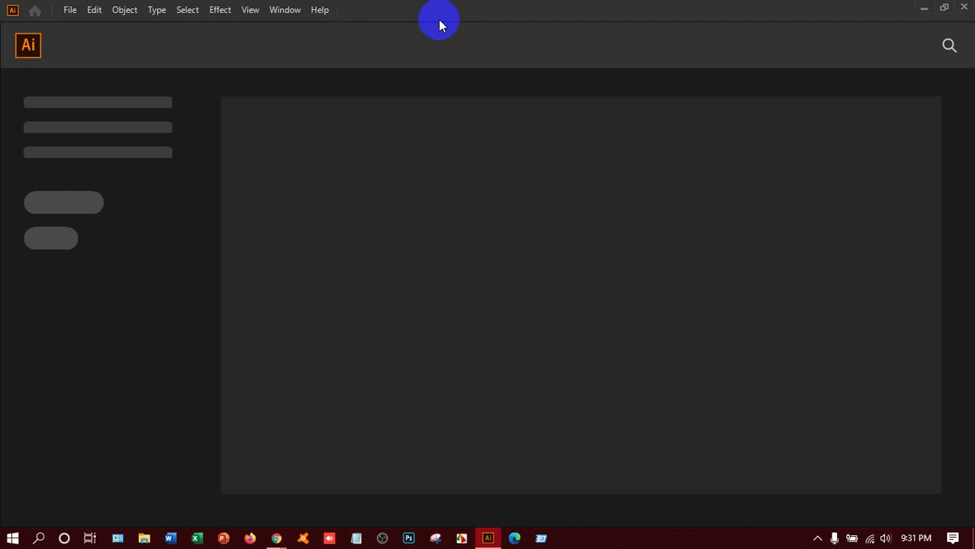
key(ctrl+n)
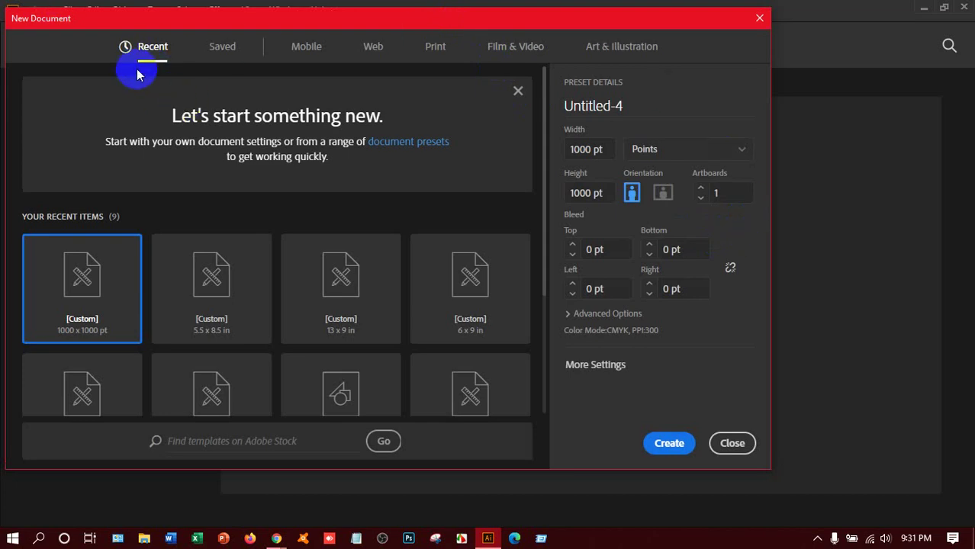
scroll(255, 327, down, 3)
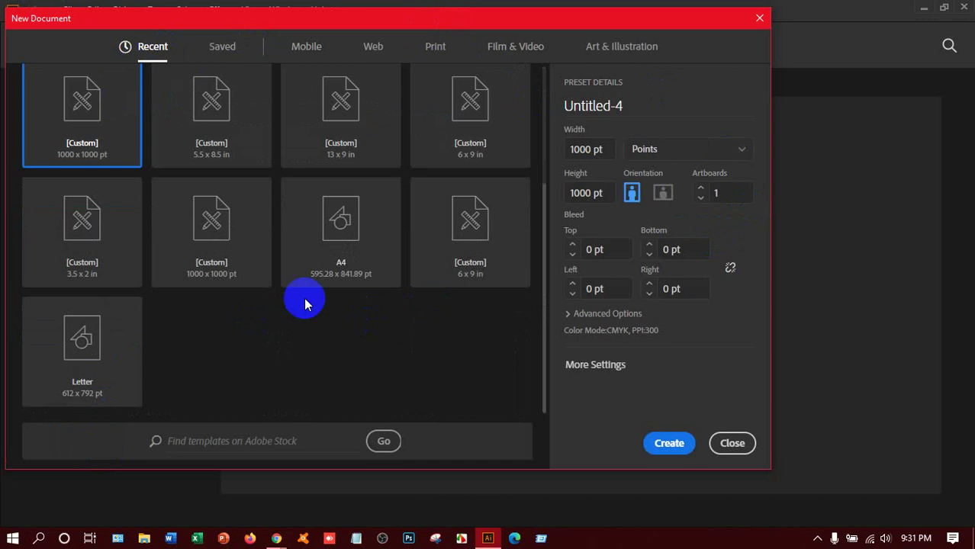
scroll(424, 272, up, 3)
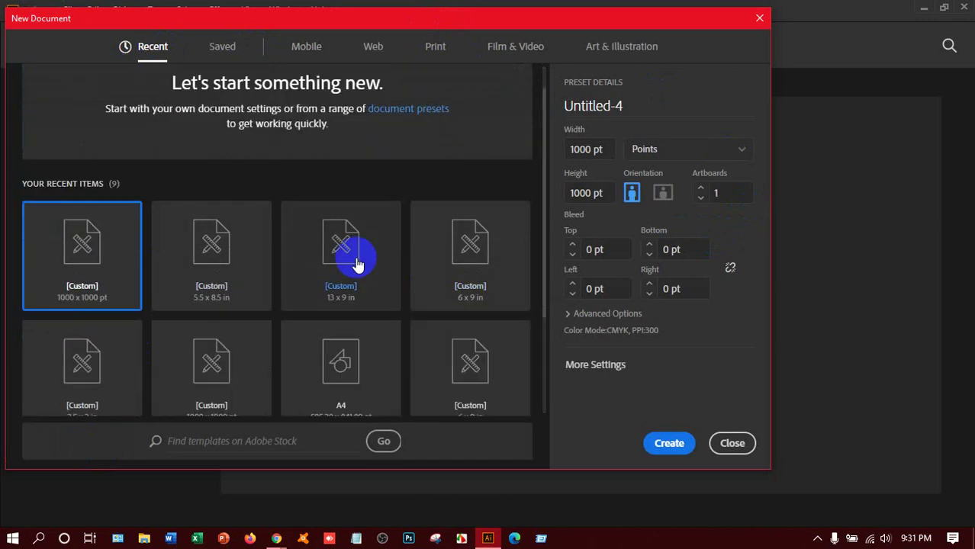
click(220, 52)
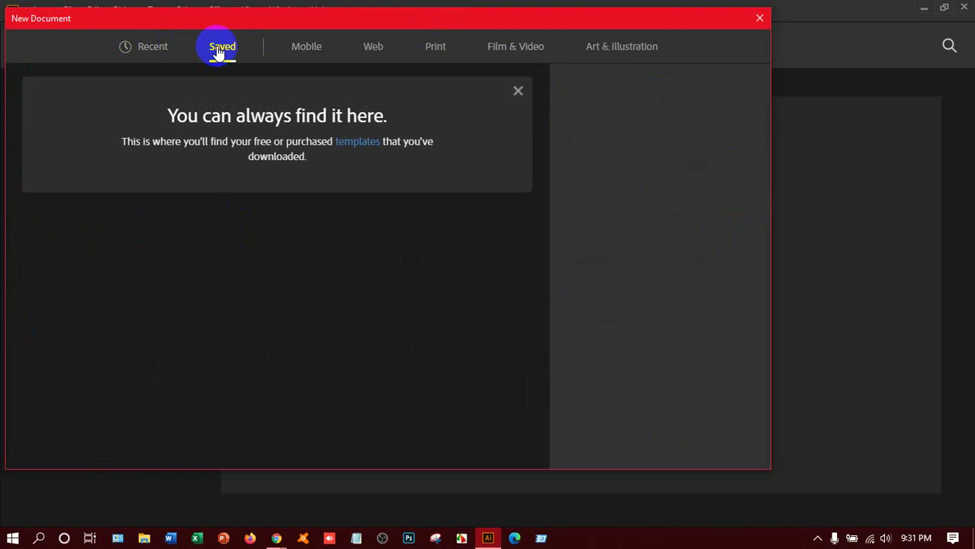
Look at the Mobile presets, then show the Web presets with Common at 1366 × 768 px.
click(306, 47)
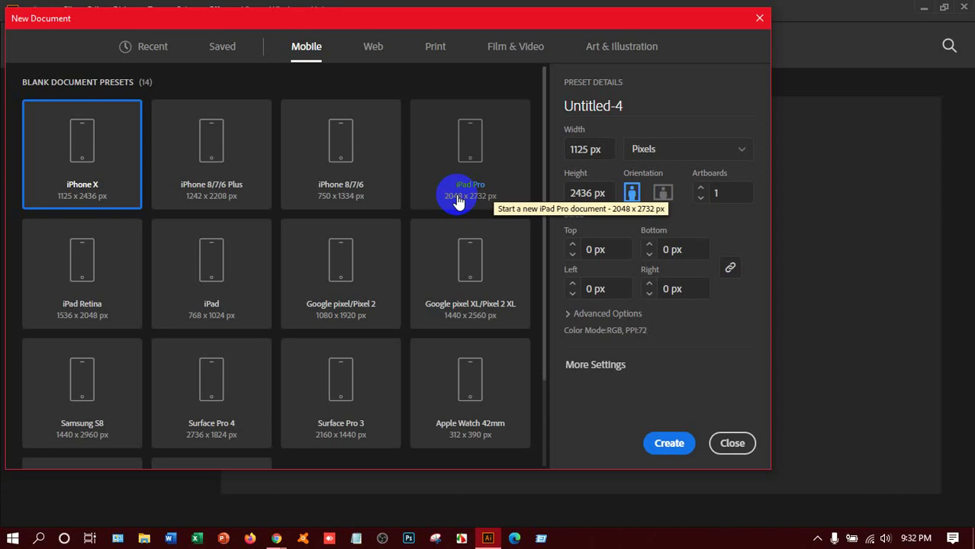
click(375, 52)
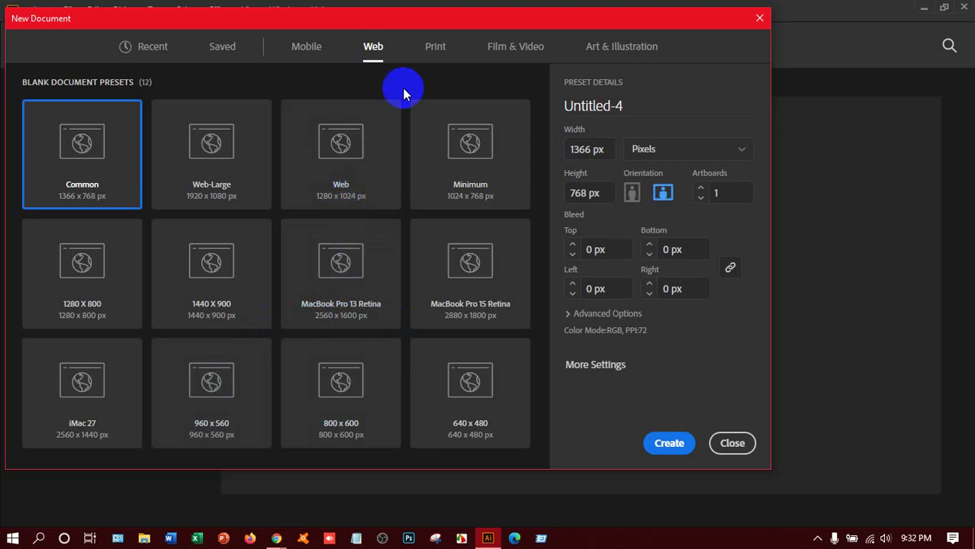
Show the seven Print presets, with Letter at 612 × 792 pt.
click(432, 50)
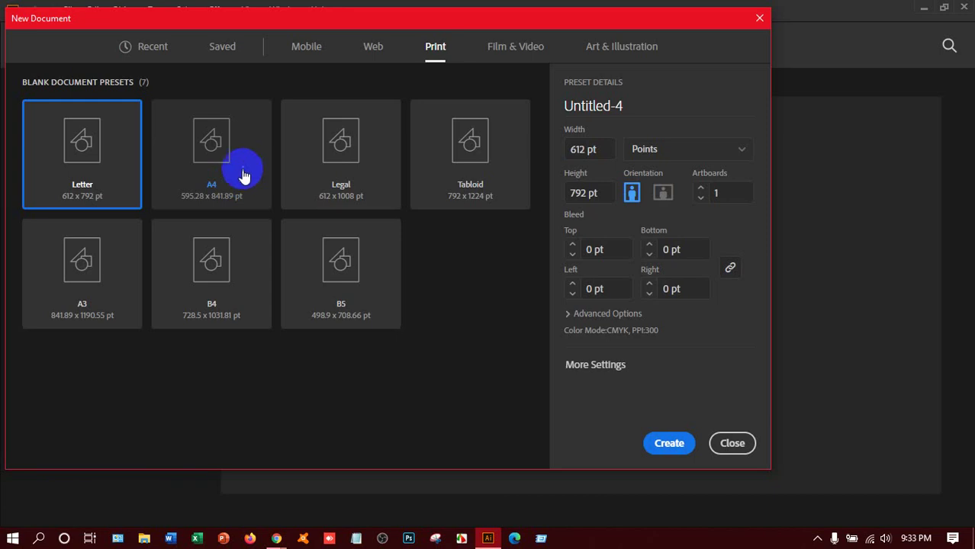
Glance through the Film & Video presets, then return to the Print presets.
click(525, 54)
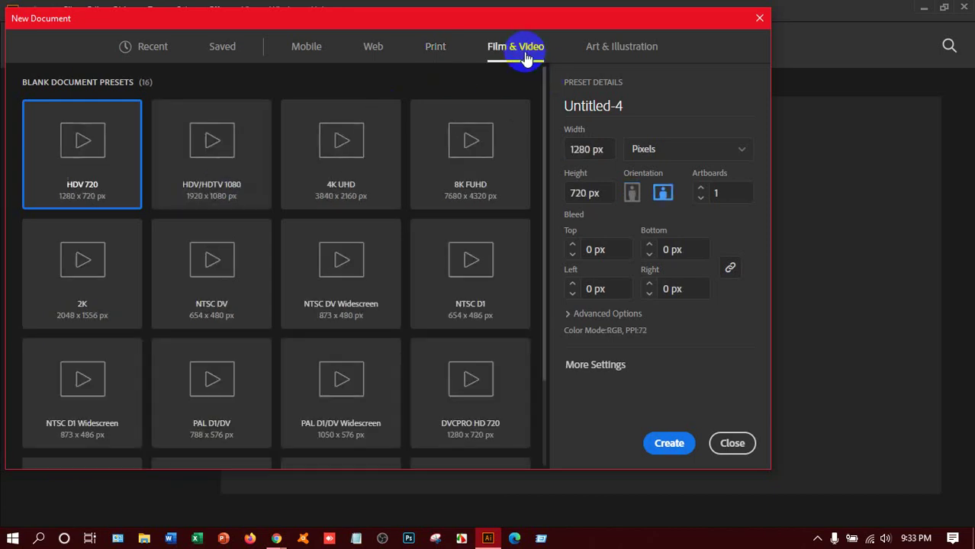
scroll(412, 281, down, 2)
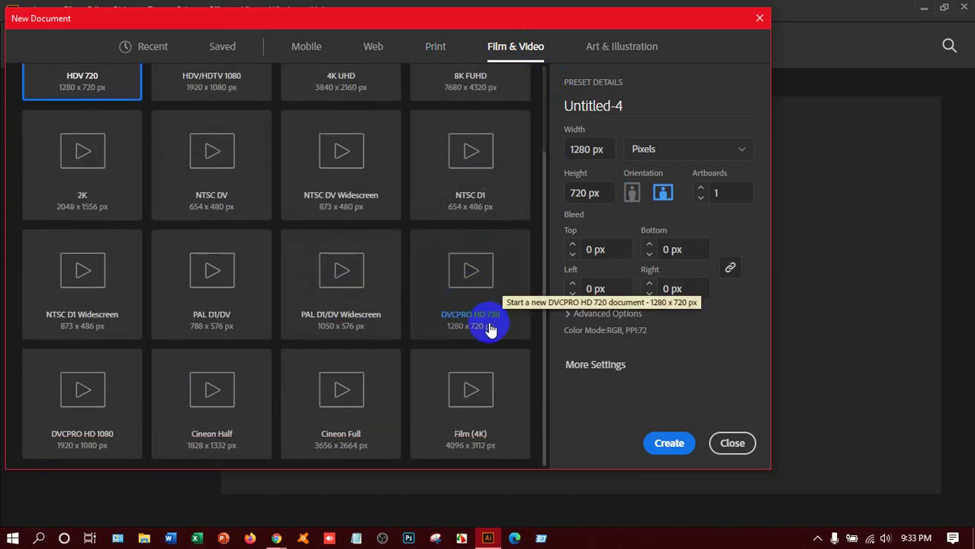
scroll(479, 196, up, 2)
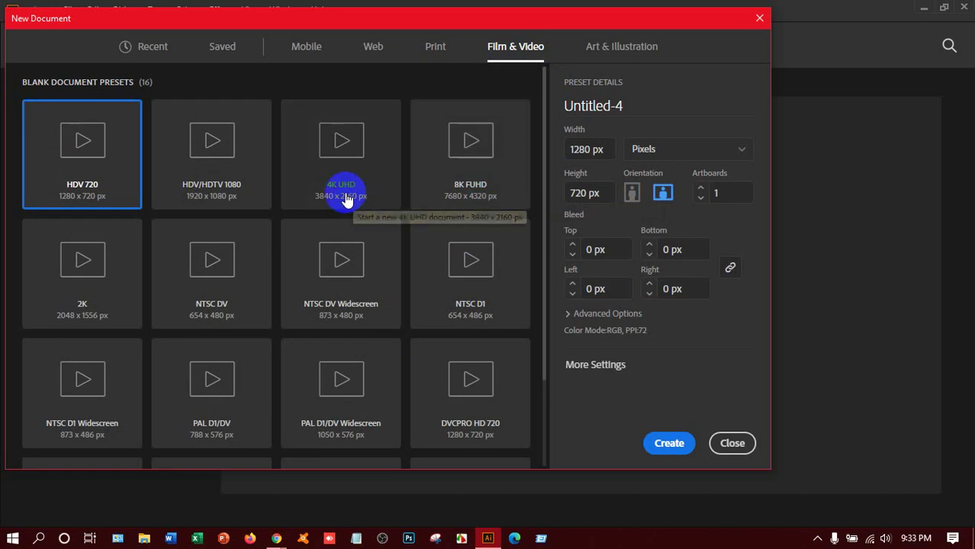
click(438, 49)
Choose the A4 preset and name the document 'Artboard'.
click(228, 209)
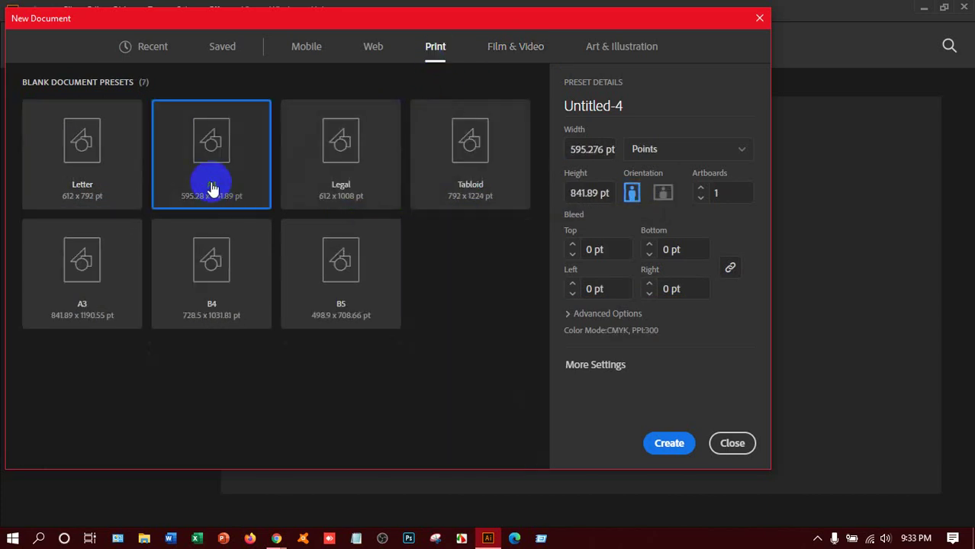
click(621, 105)
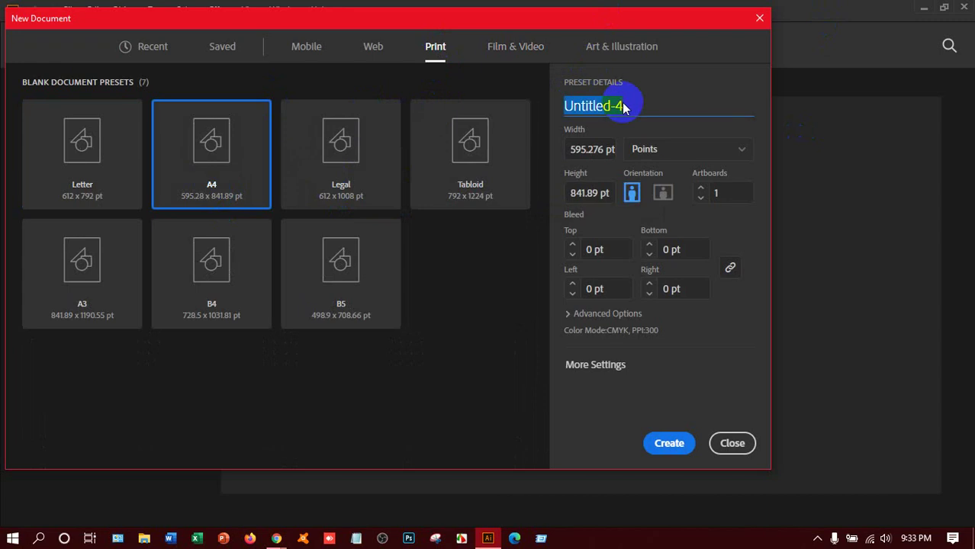
text(Artbo)
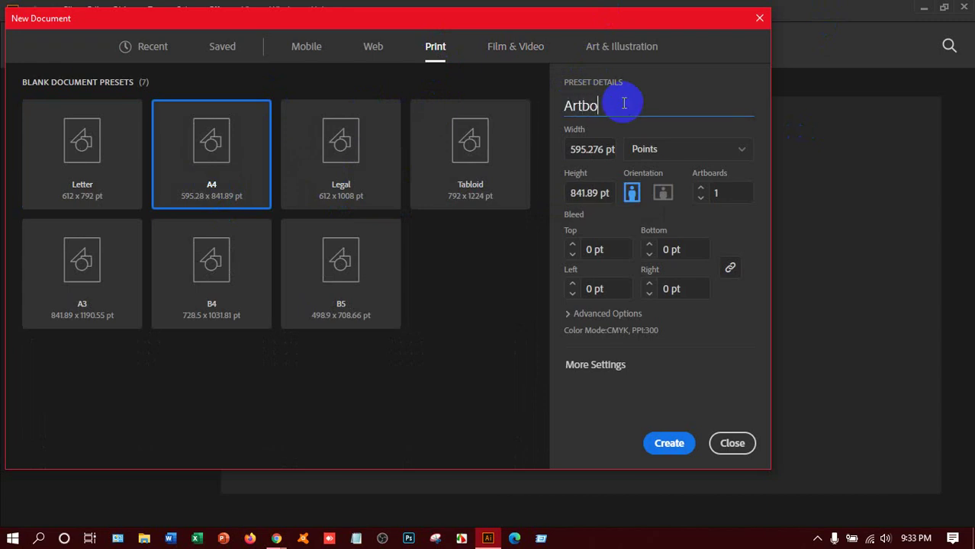
text(ard)
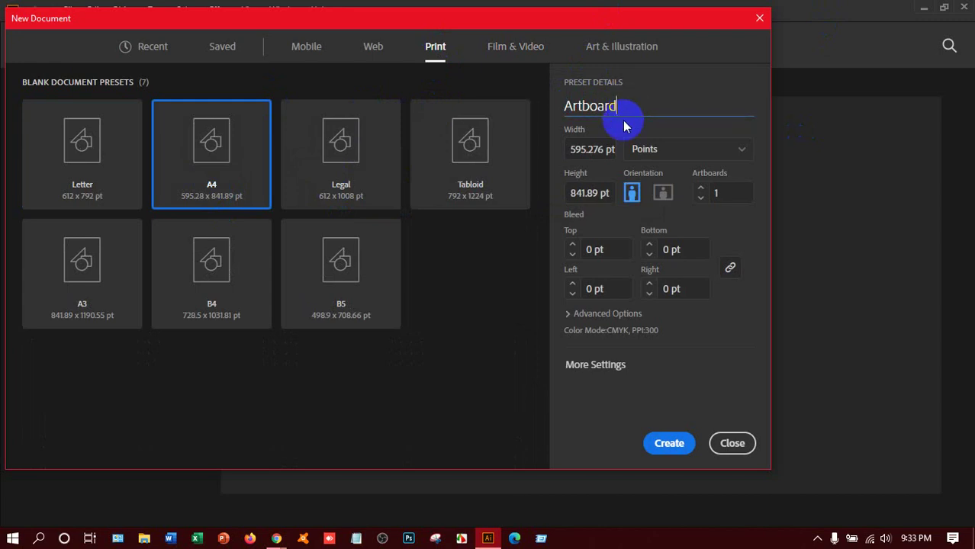
Keep Points as the unit, set width 1000 pt, and leave the orientation on landscape.
click(744, 150)
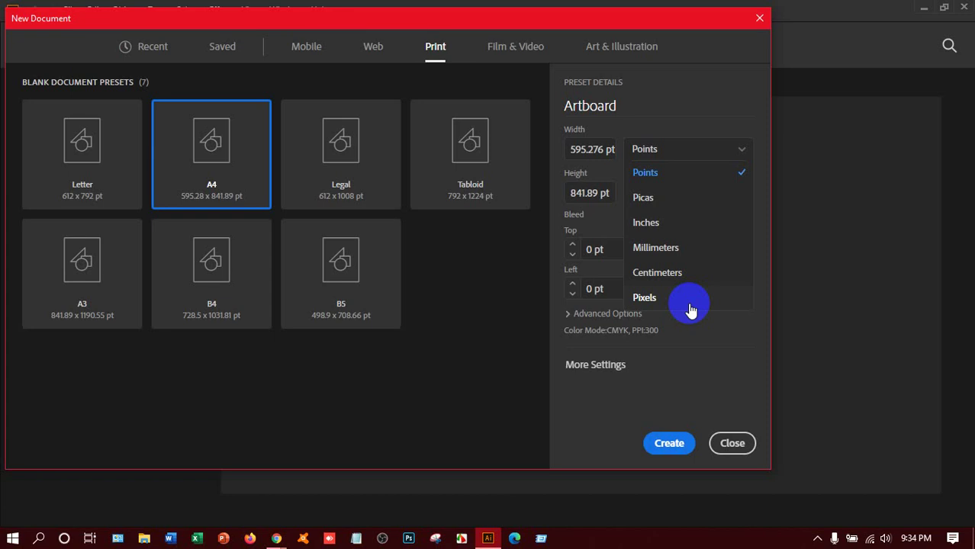
click(670, 174)
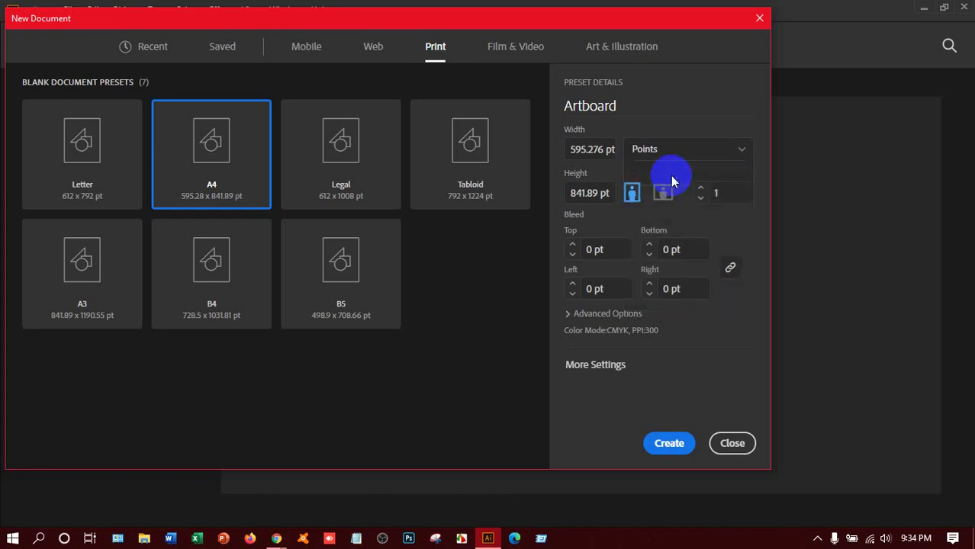
click(615, 148)
text(100)
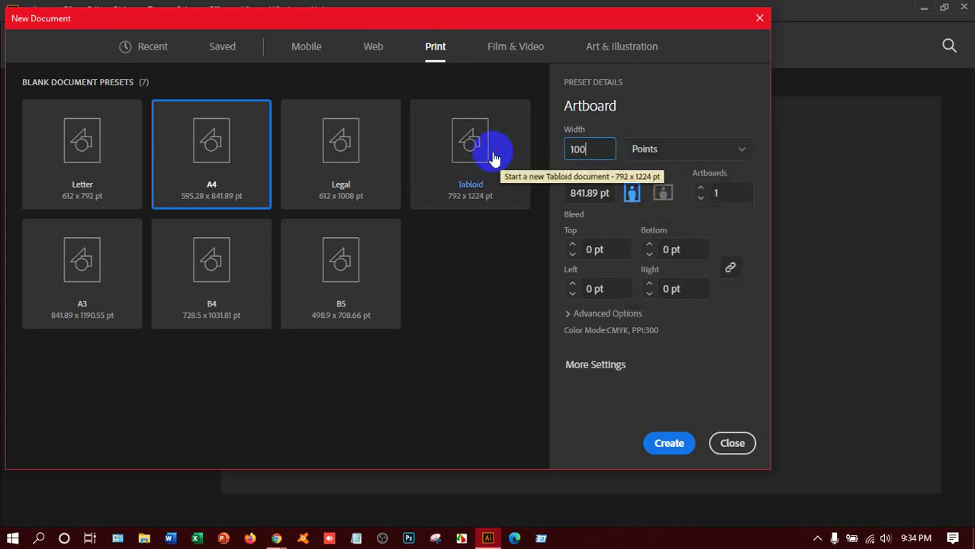
text(0)
key(Tab)
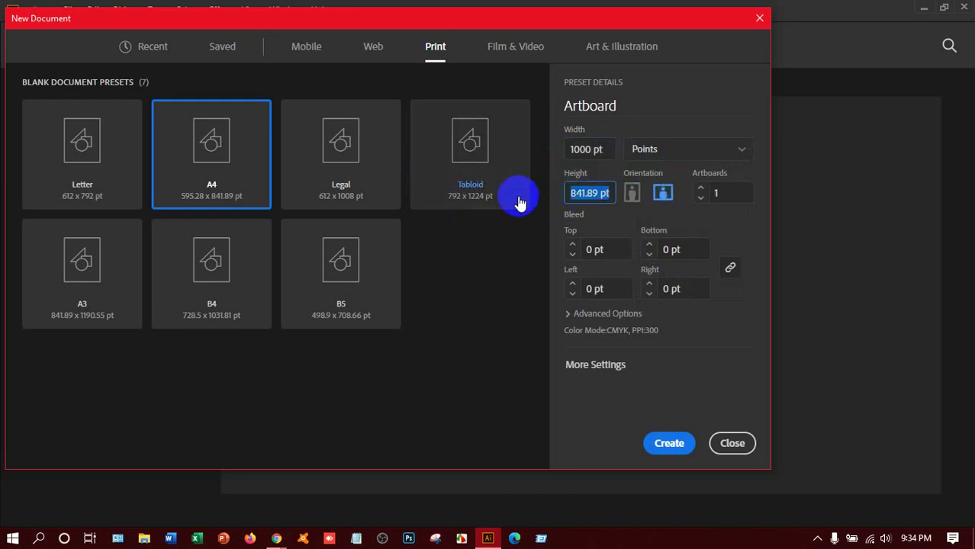
text(1000)
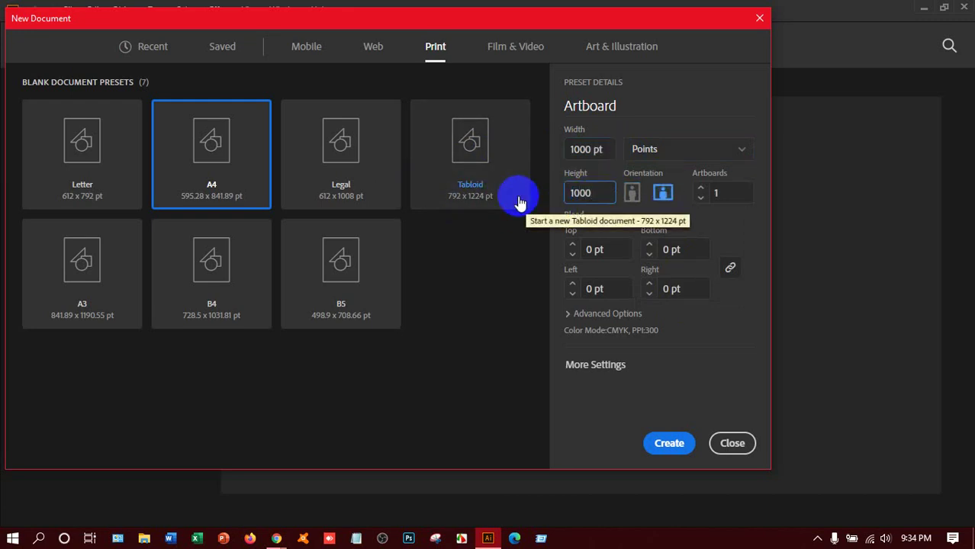
click(635, 193)
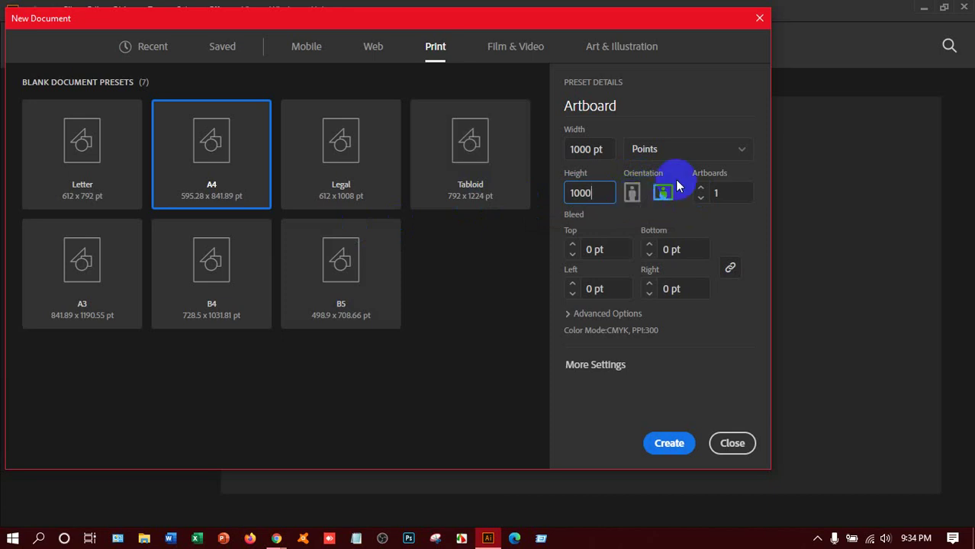
click(670, 193)
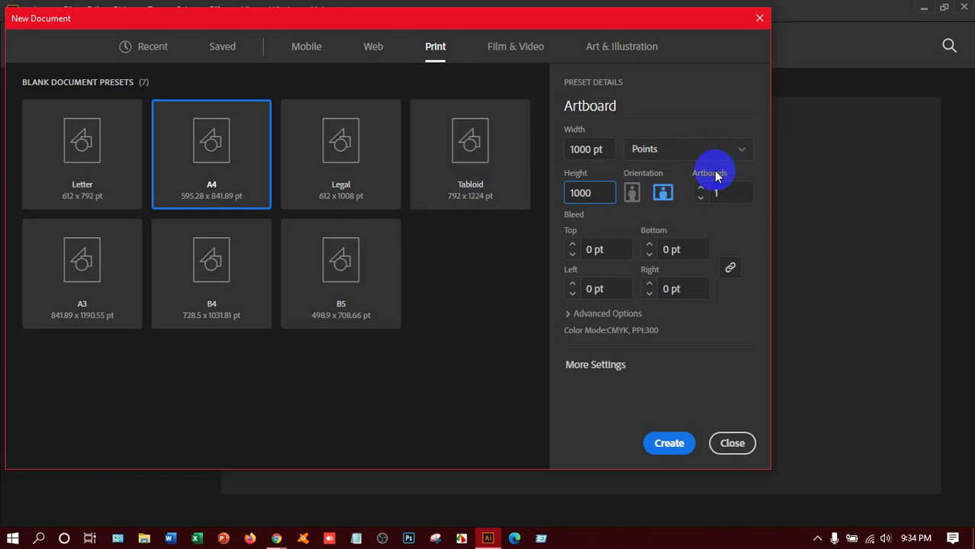
Set 2 artboards and raise the linked bleed to 25 pt on all sides.
click(702, 188)
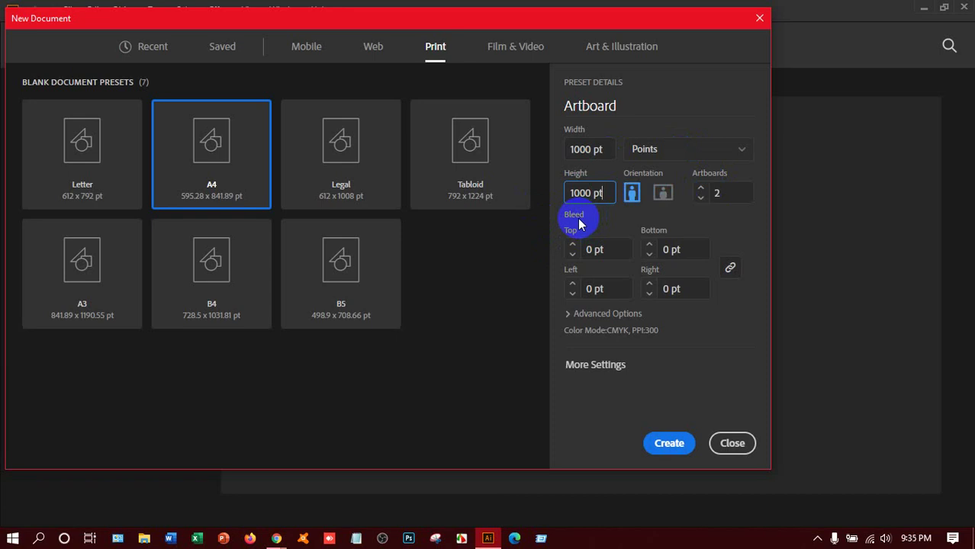
click(572, 245)
click(572, 245)
click(572, 245)
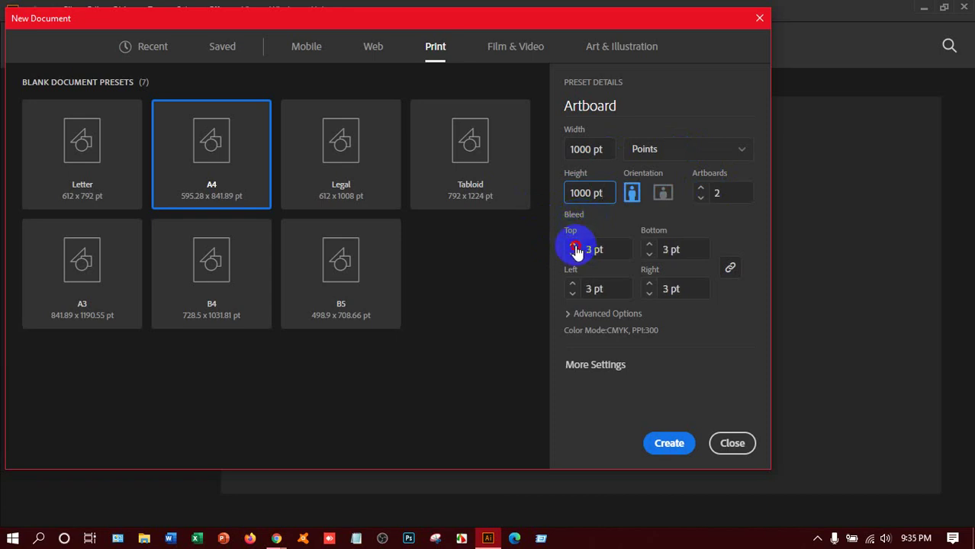
click(572, 245)
click(572, 245)
click(572, 245)
click(572, 244)
click(573, 245)
click(572, 245)
click(572, 245)
click(572, 245)
click(572, 245)
click(573, 245)
click(573, 245)
click(572, 245)
click(572, 245)
click(572, 245)
click(572, 245)
click(572, 245)
click(573, 245)
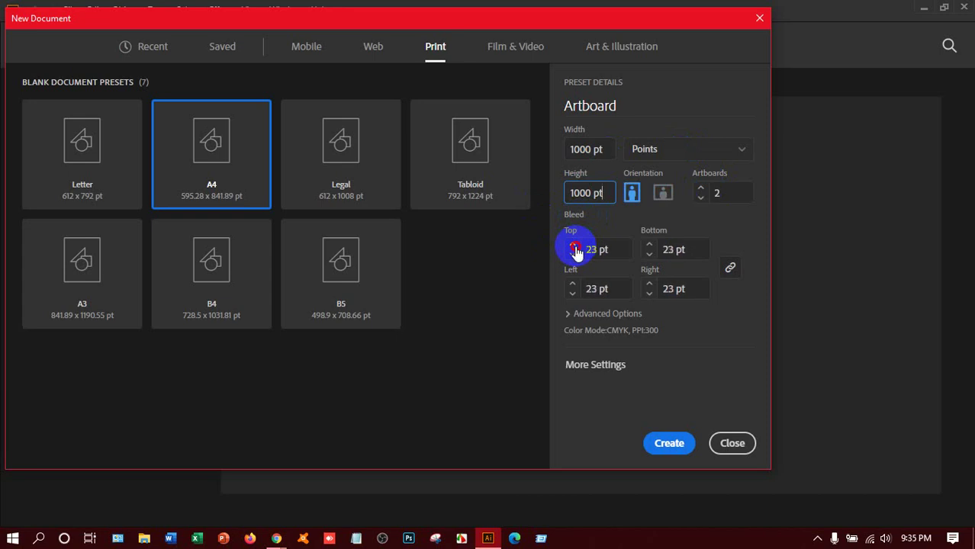
click(573, 245)
click(572, 245)
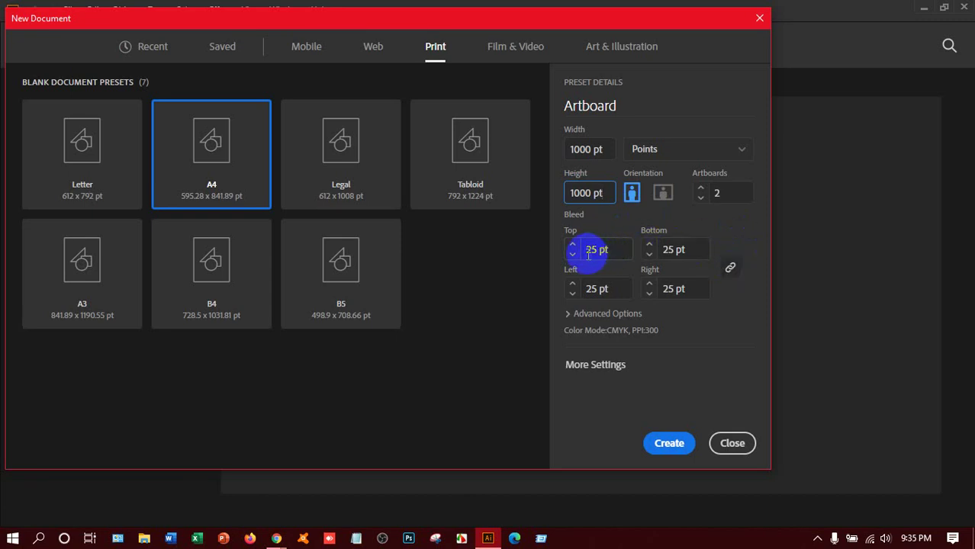
Unlink the bleed values and raise the top bleed to 40 pt.
click(730, 267)
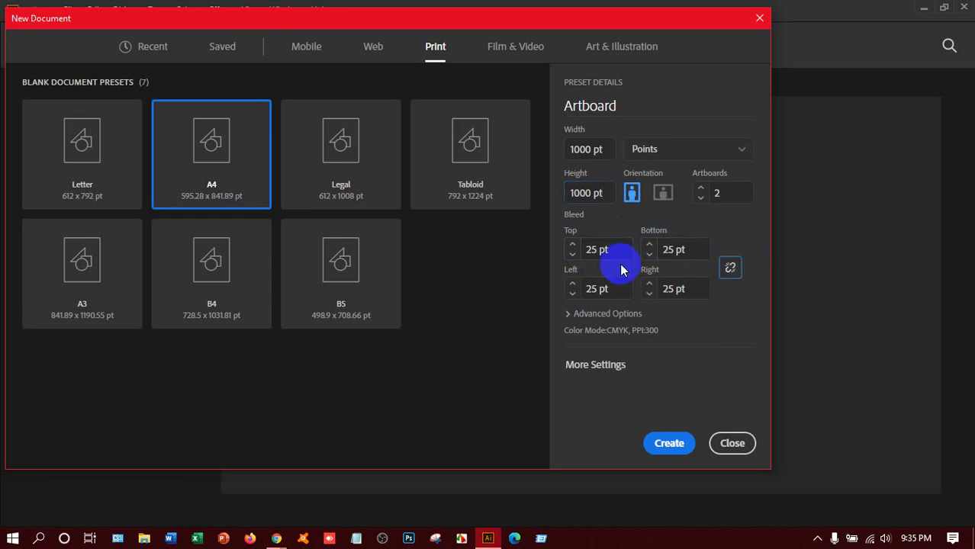
click(573, 245)
click(572, 245)
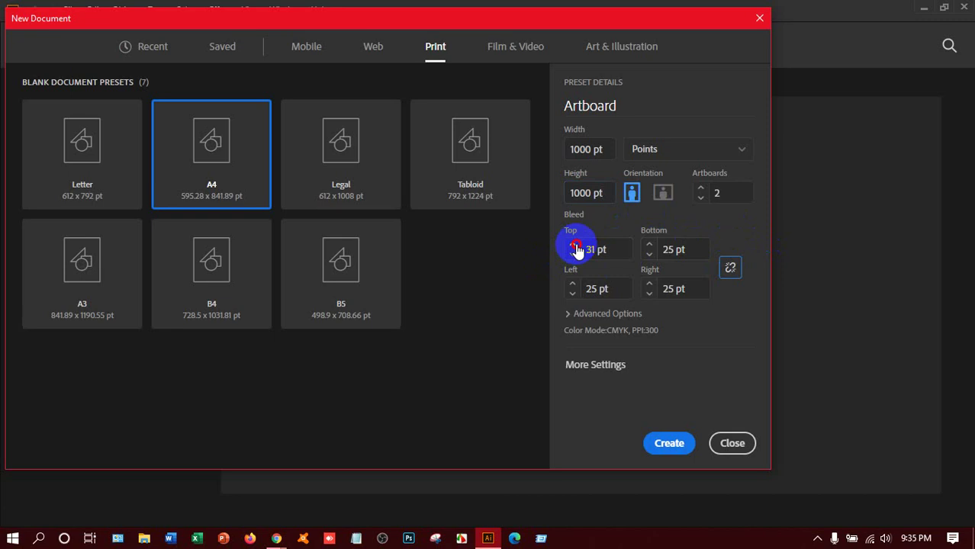
click(574, 245)
click(573, 244)
click(572, 244)
click(572, 245)
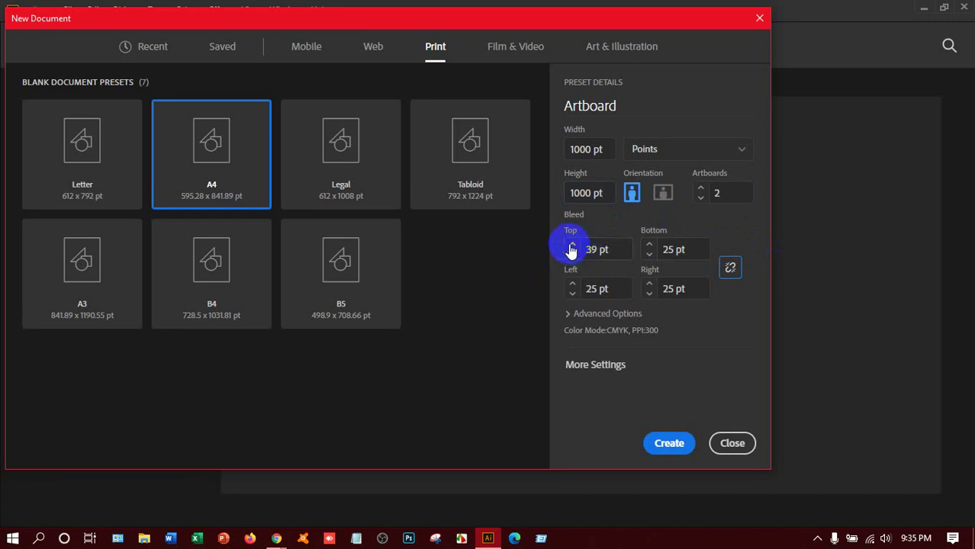
click(572, 245)
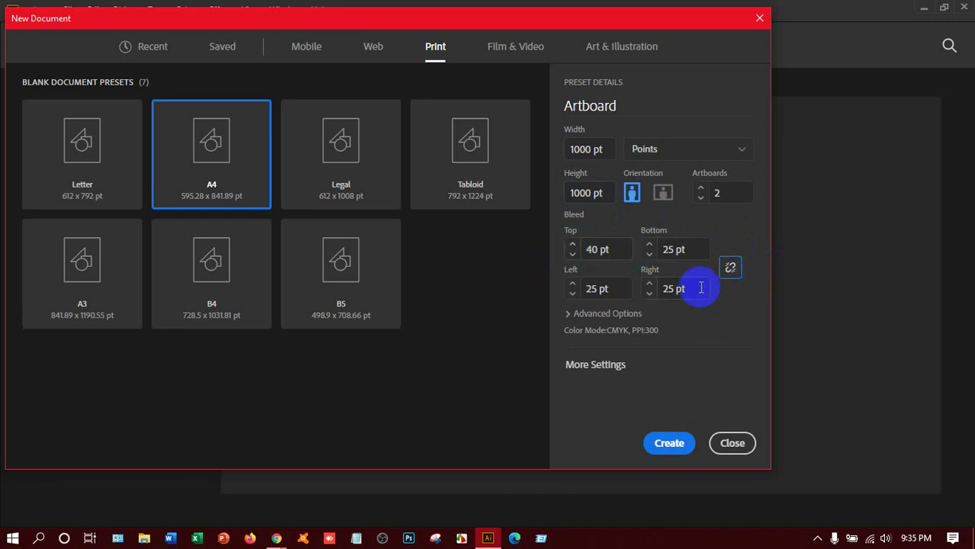
Raise the right bleed to 35 pt.
click(649, 284)
click(649, 284)
click(648, 283)
click(648, 283)
click(648, 282)
click(648, 282)
click(648, 282)
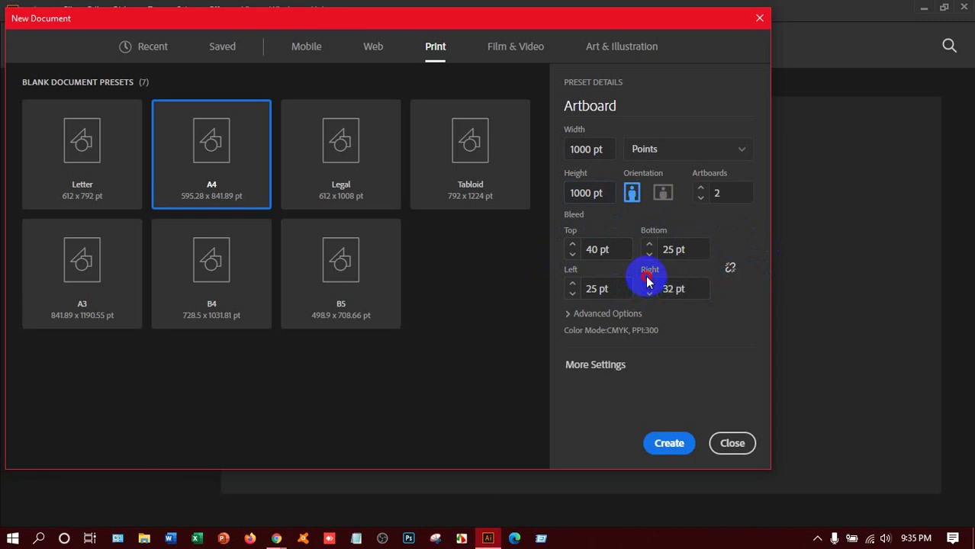
click(648, 283)
click(648, 282)
click(646, 283)
click(598, 370)
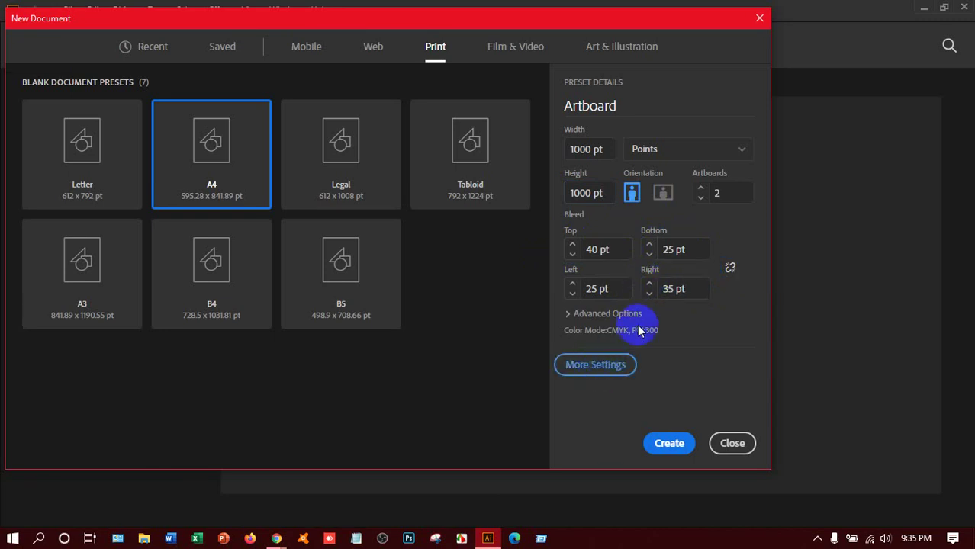
click(614, 360)
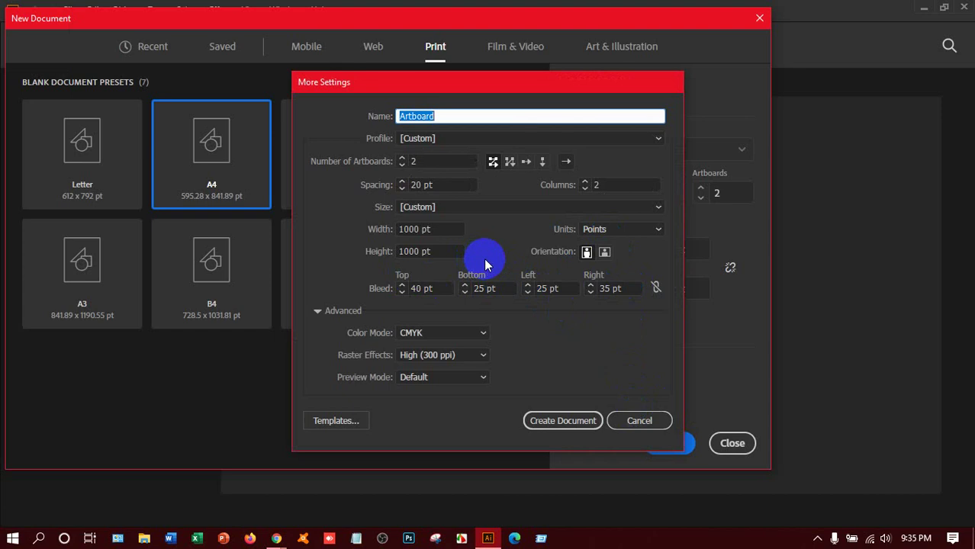
click(641, 420)
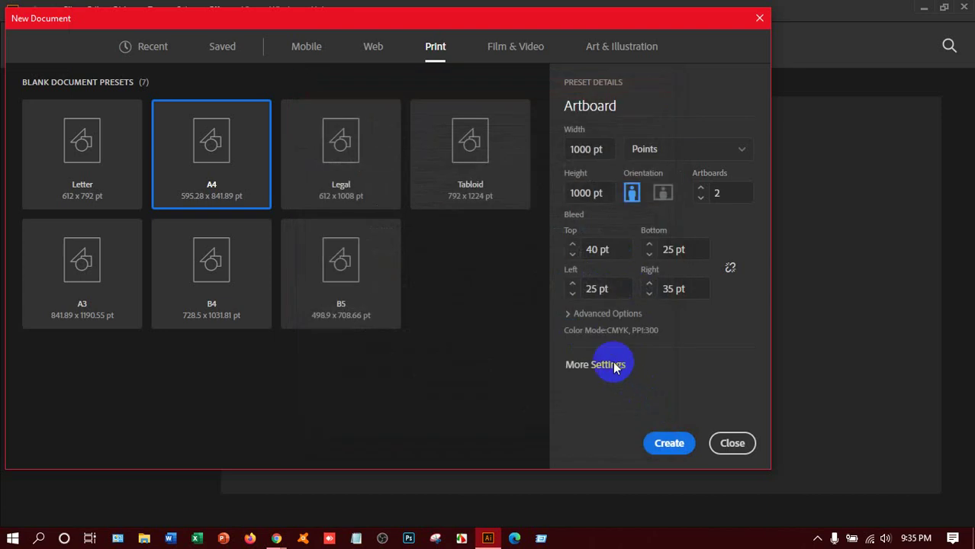
Expand Advanced Options and confirm CMYK Color mode and High (300 ppi) raster effects.
click(569, 315)
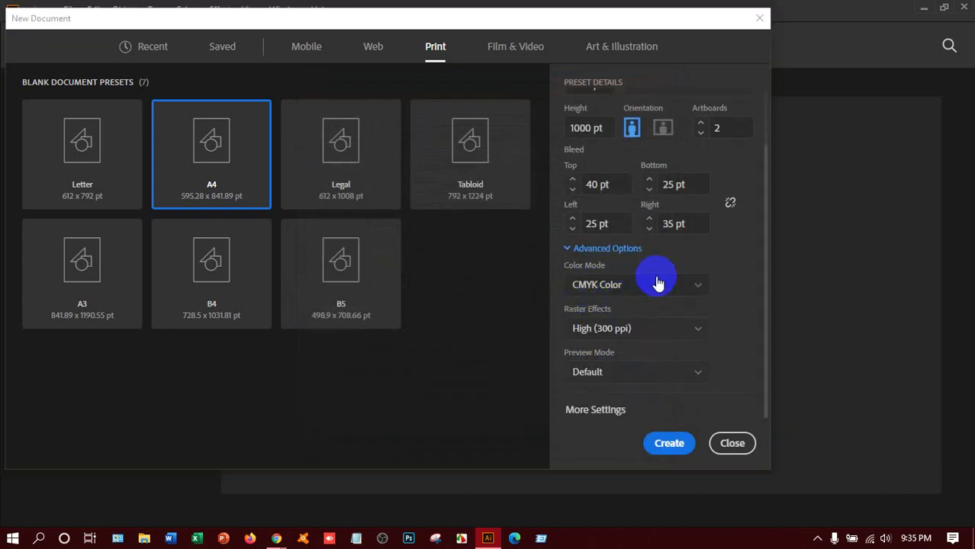
click(696, 289)
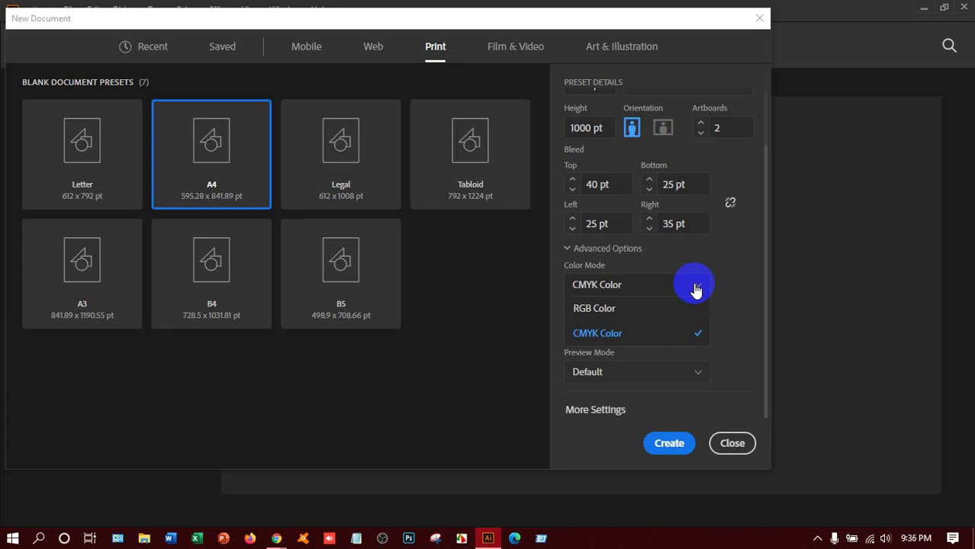
click(620, 334)
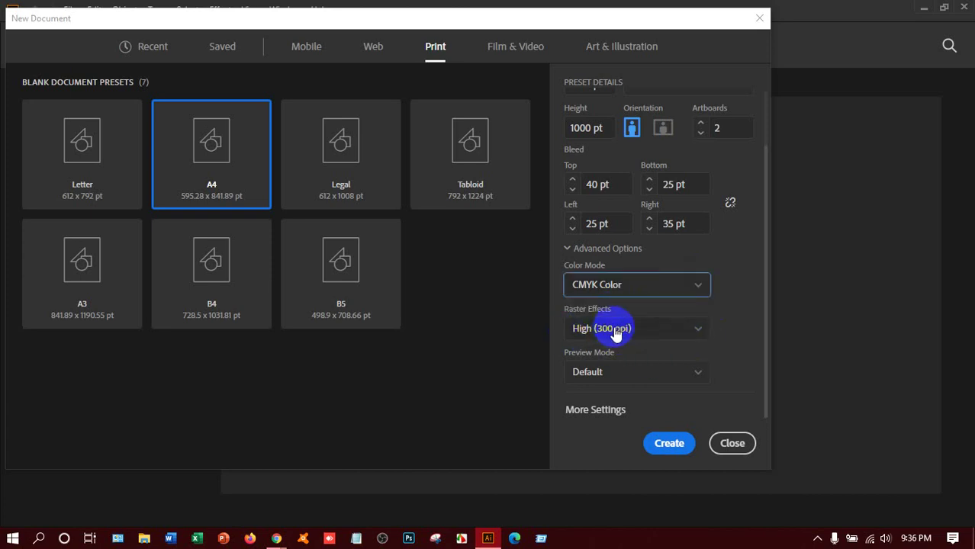
click(671, 329)
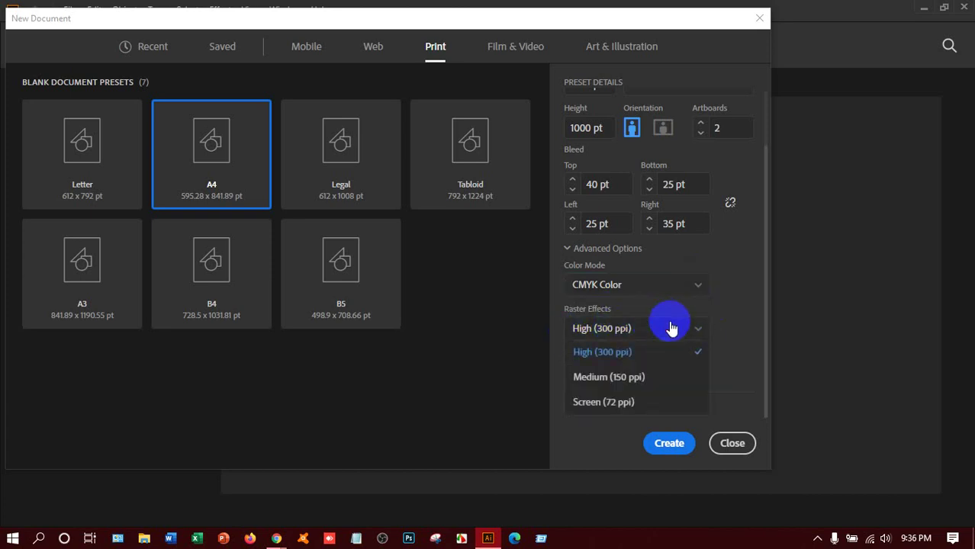
click(638, 356)
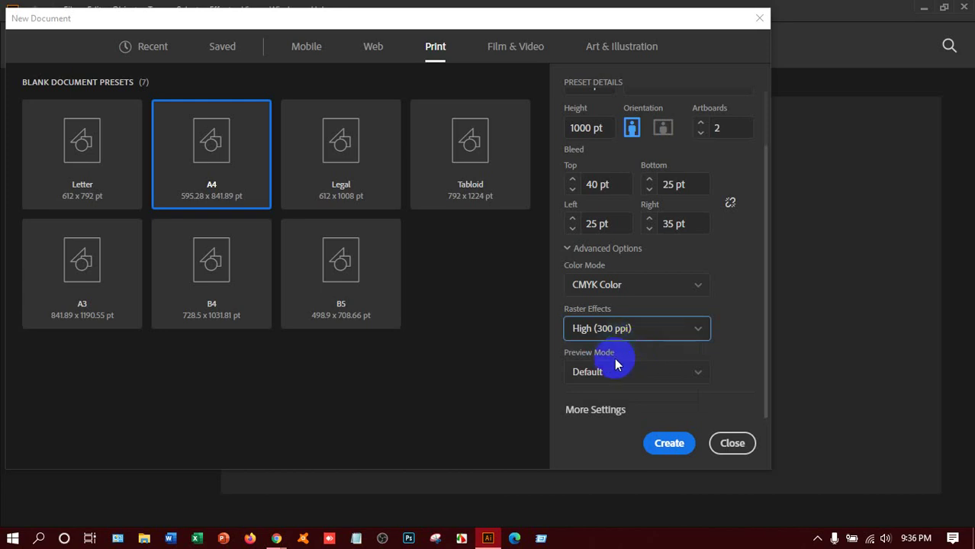
Create the Artboard document with two 1000 × 1000 pt artboards and its bleeds.
click(672, 448)
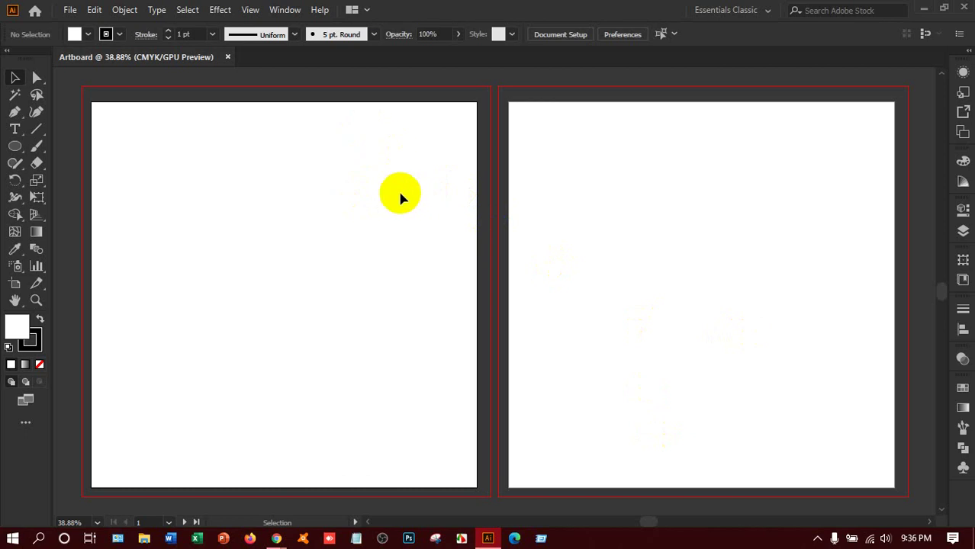
click(466, 176)
Start a new document measured in inches and name it 'Business Card'.
key(ctrl+n)
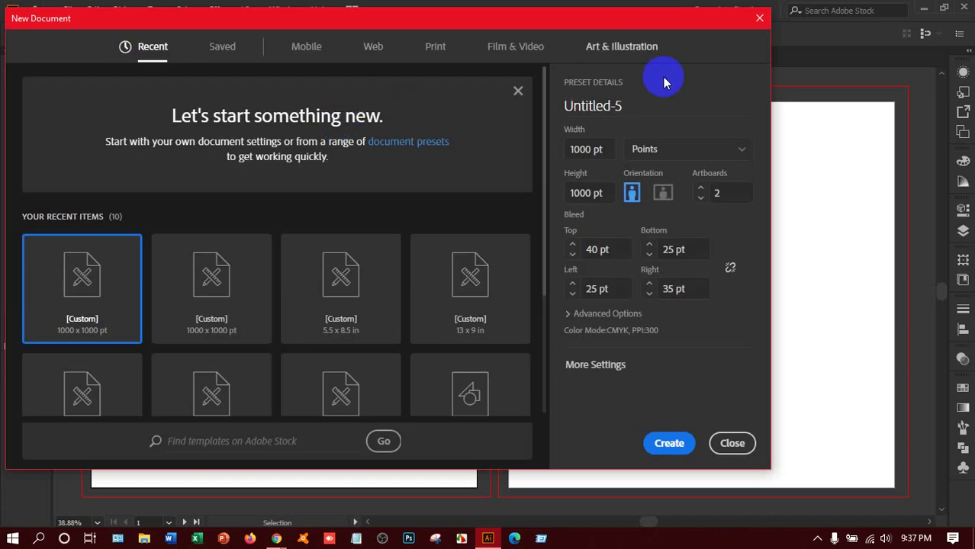
click(747, 149)
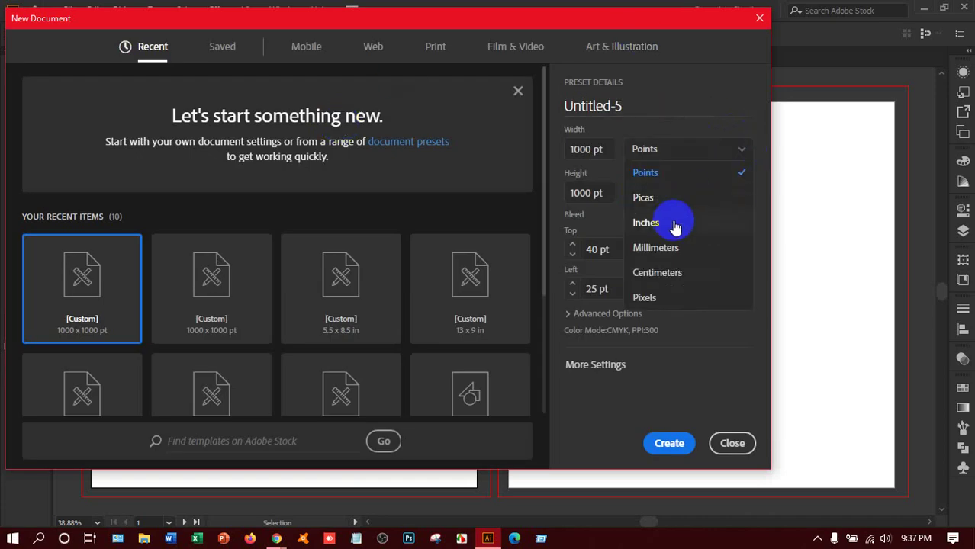
click(646, 222)
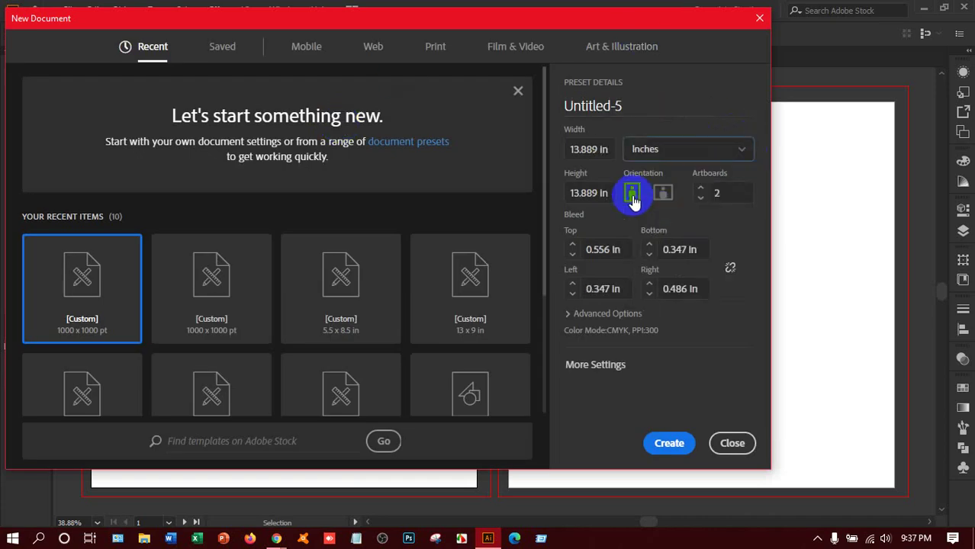
click(649, 105)
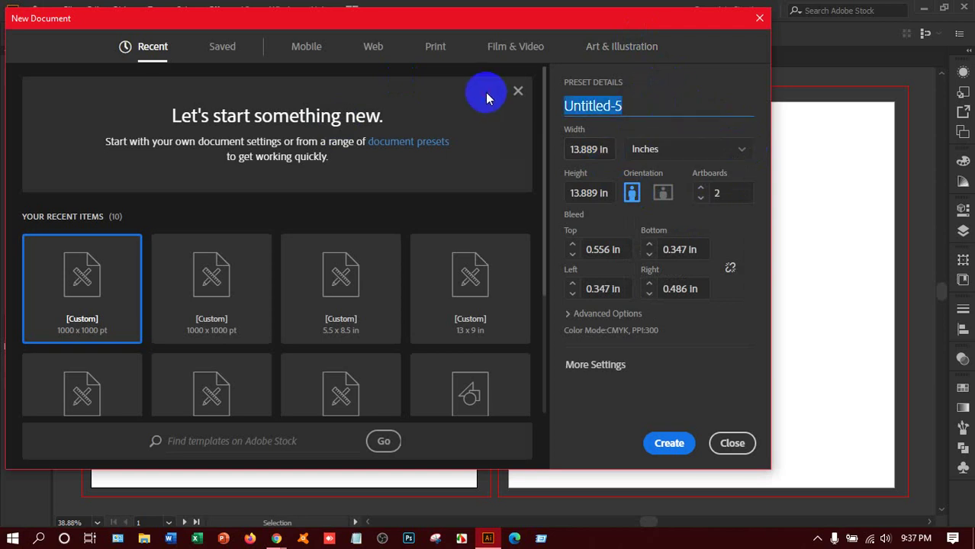
text(Business Card)
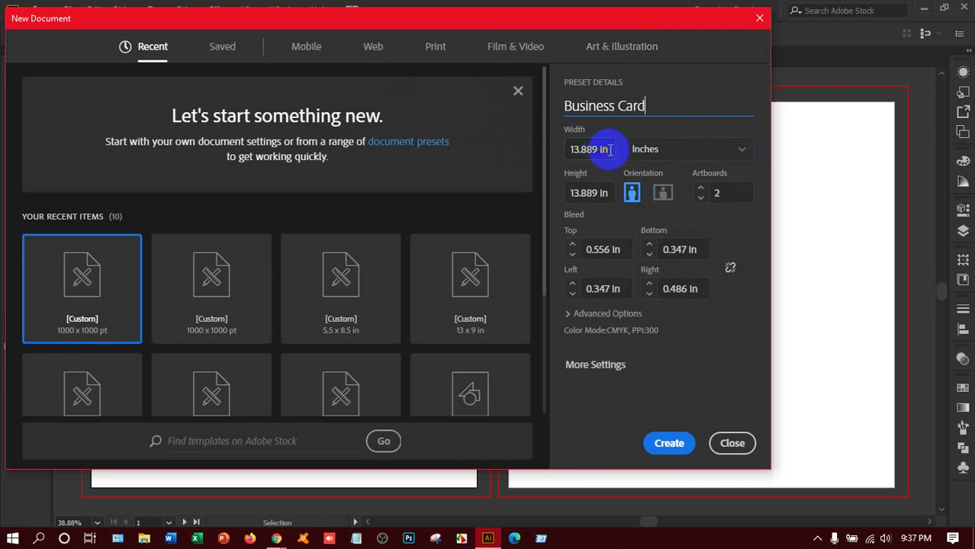
Set the document size to 3.5 in wide by 2 in high.
drag(609, 149, 516, 145)
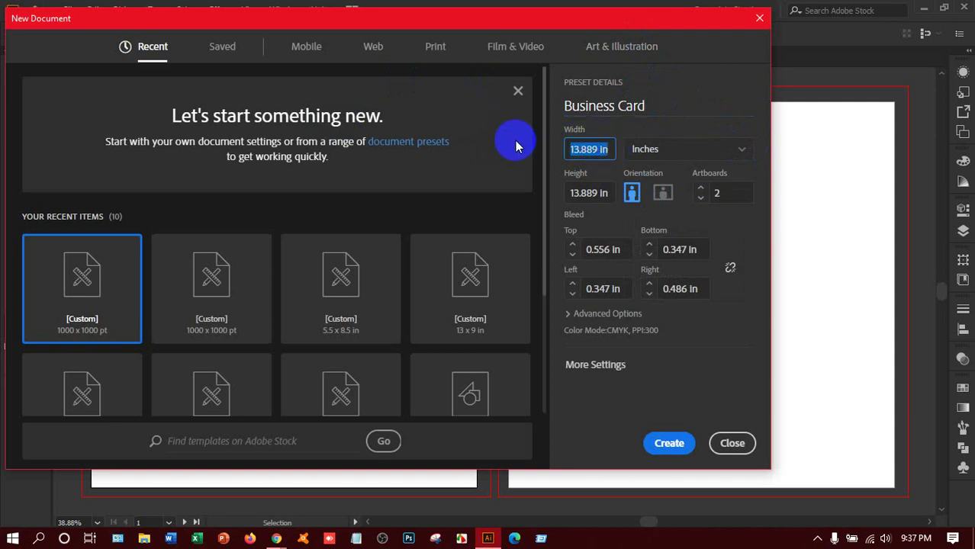
text(3.)
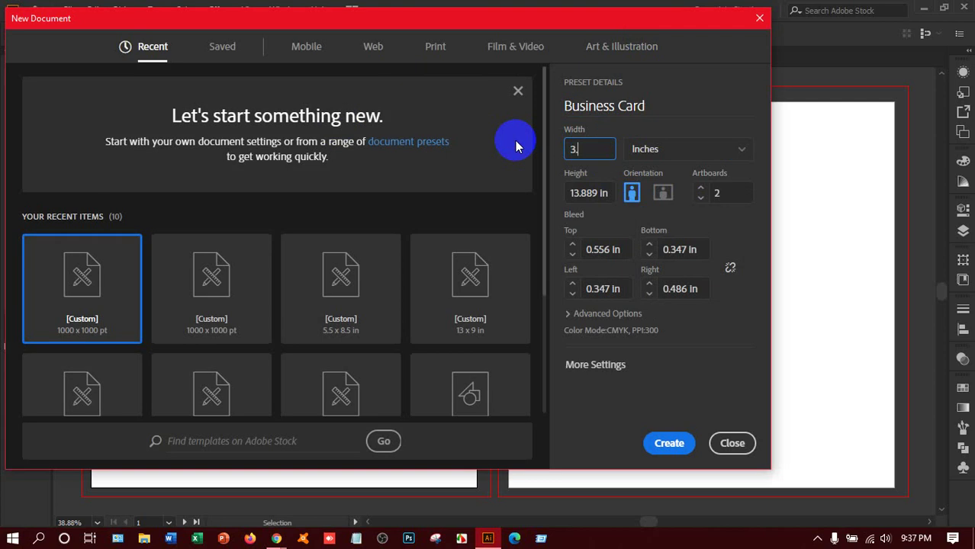
text(5)
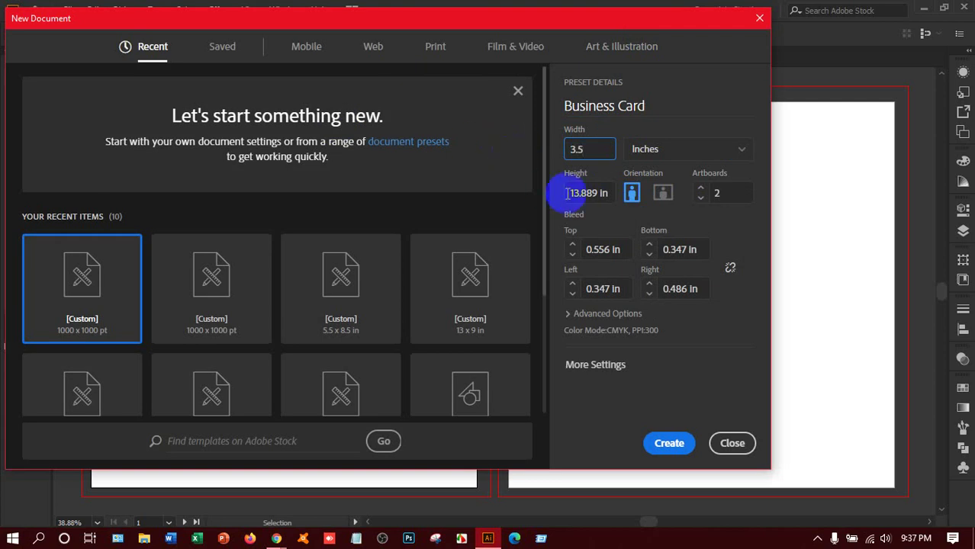
drag(607, 194, 506, 191)
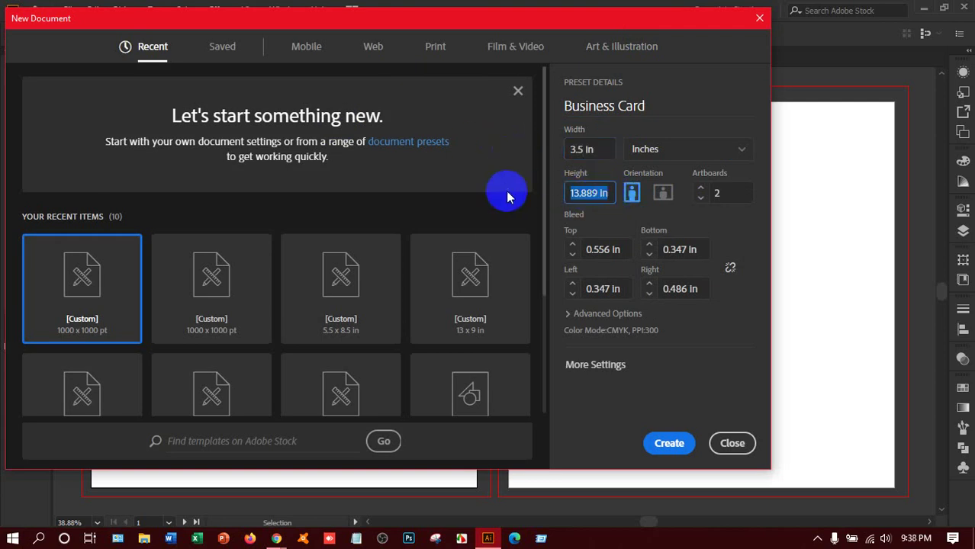
text(2)
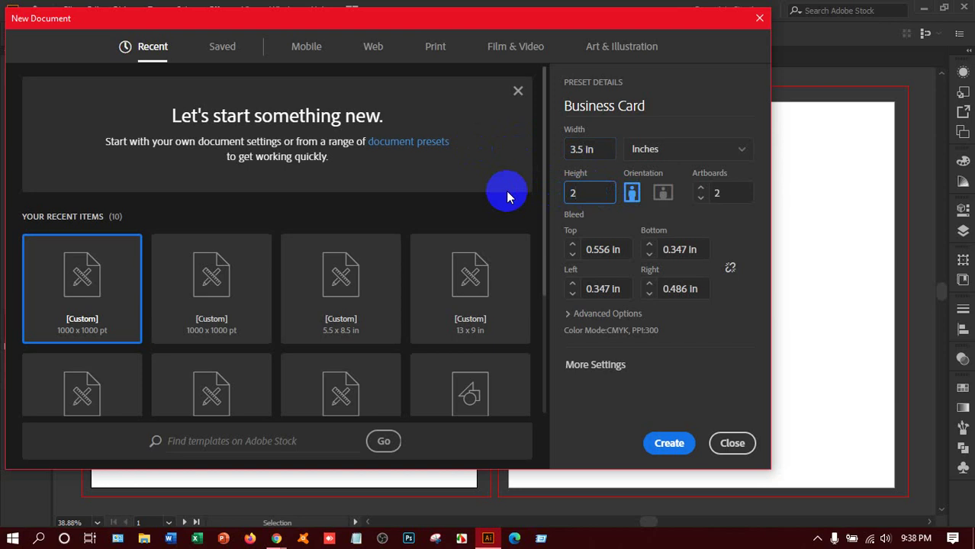
drag(619, 249, 505, 233)
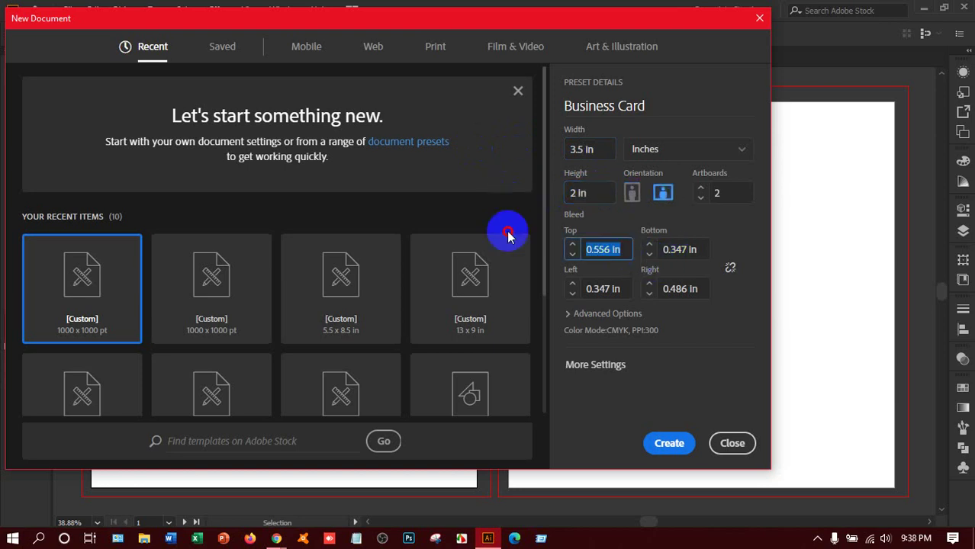
Set all four bleeds to 0 in and create the two-artboard 3.5 × 2 in document.
text(0)
click(729, 269)
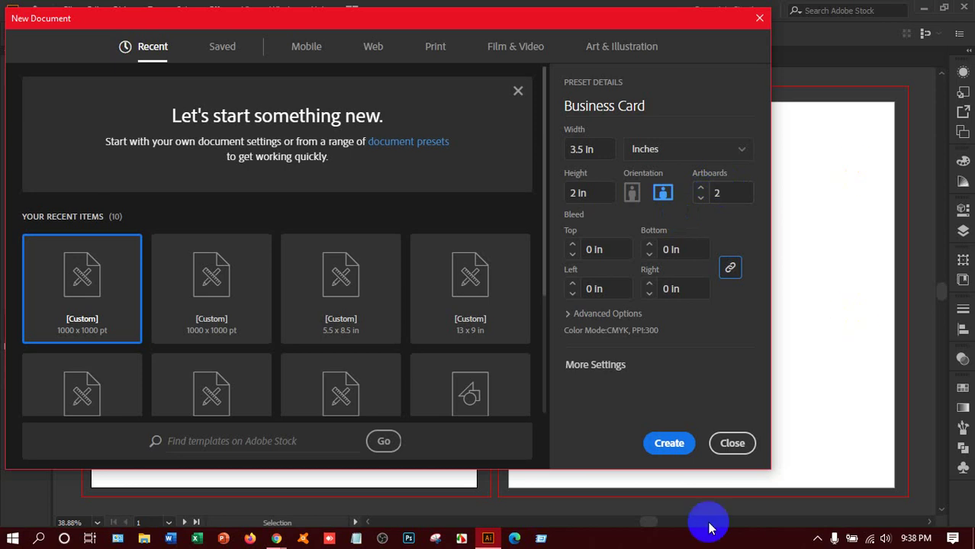
click(680, 454)
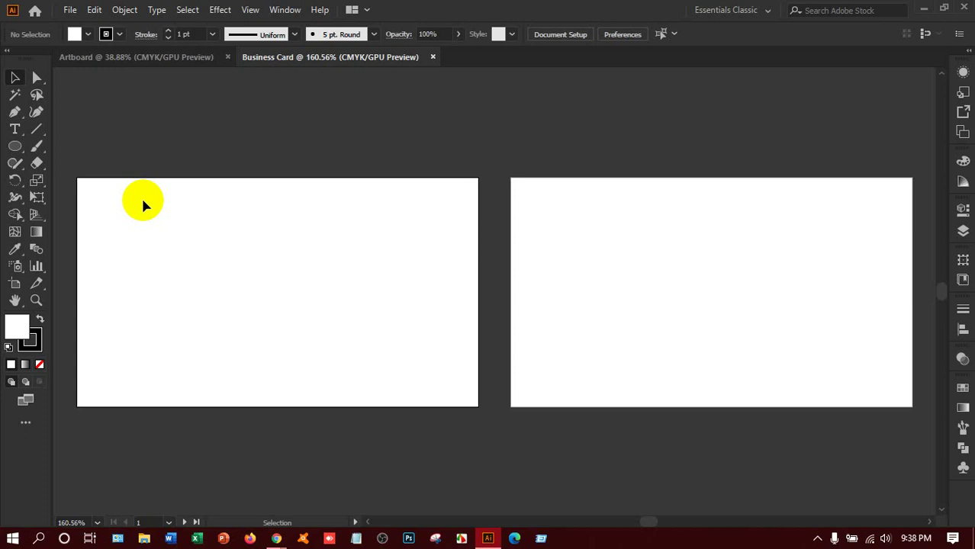
Switch to the Google Meet window in Chrome, where the screen share is still being presented.
mouse_move(277, 538)
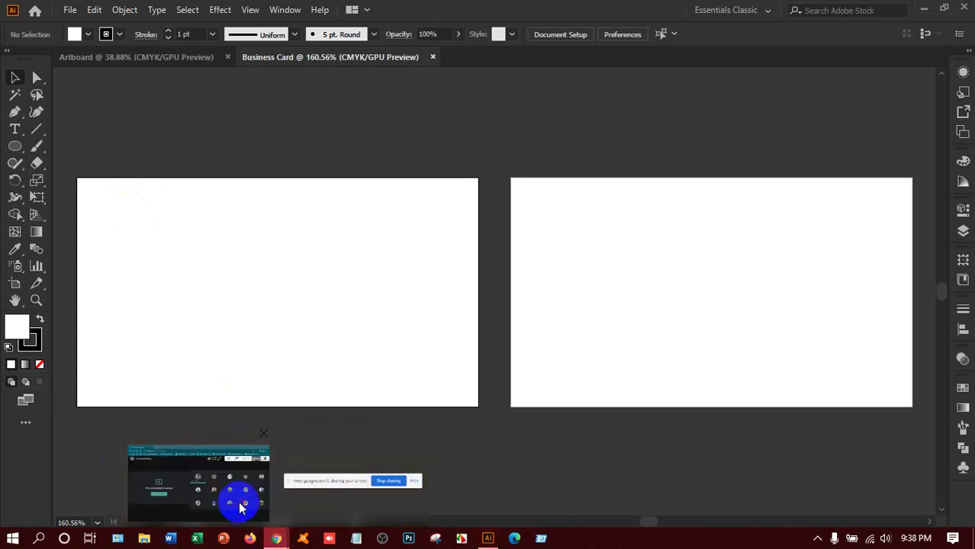
click(239, 507)
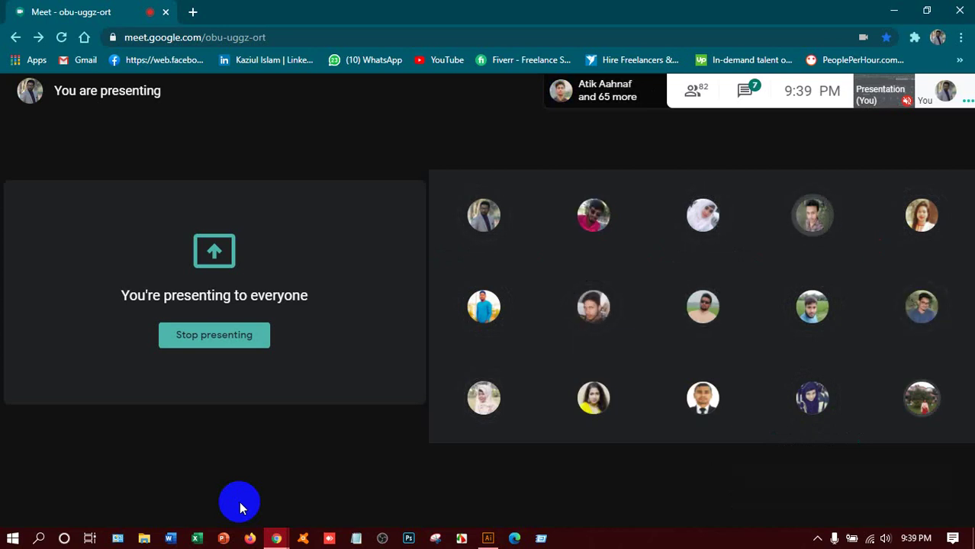
click(463, 539)
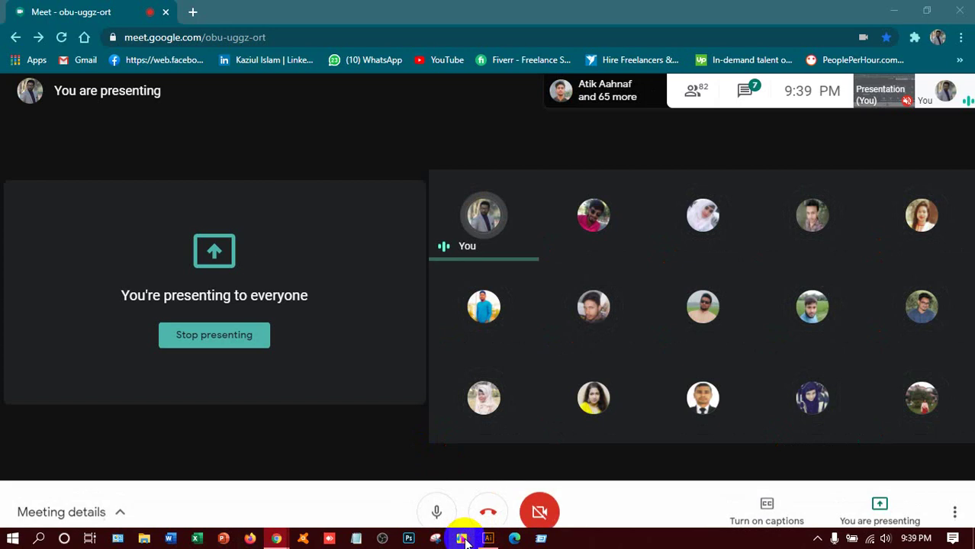